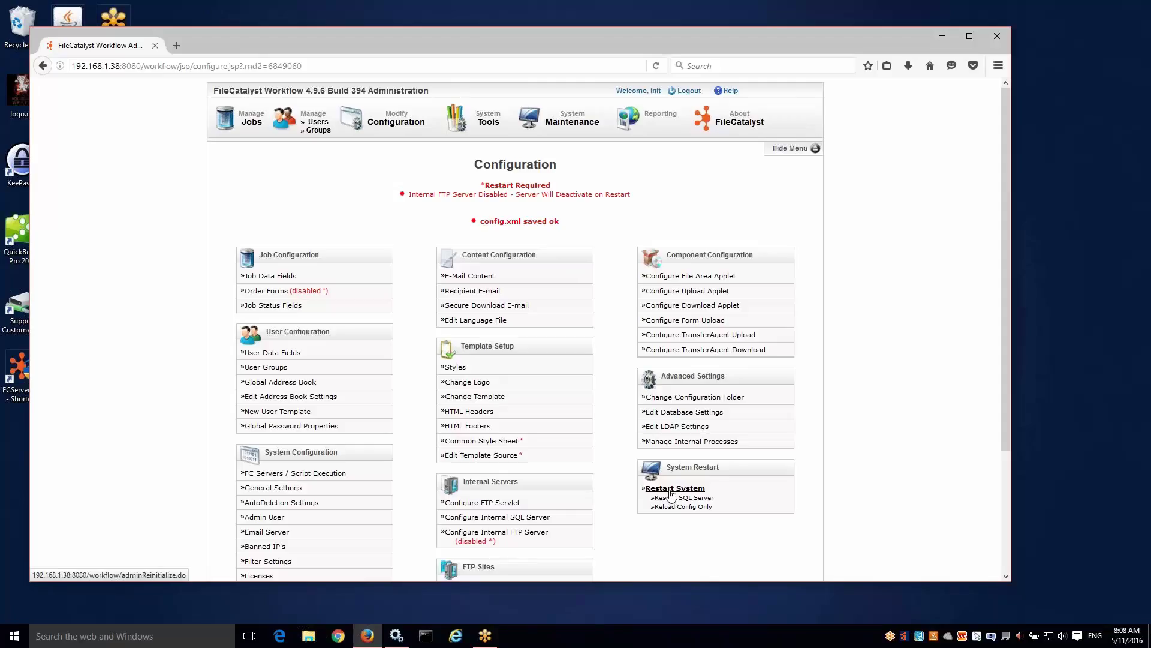
# Restart the Workflow system, accepting that all users are logged off, and continue to the logon page.
pyautogui.click(671, 491)
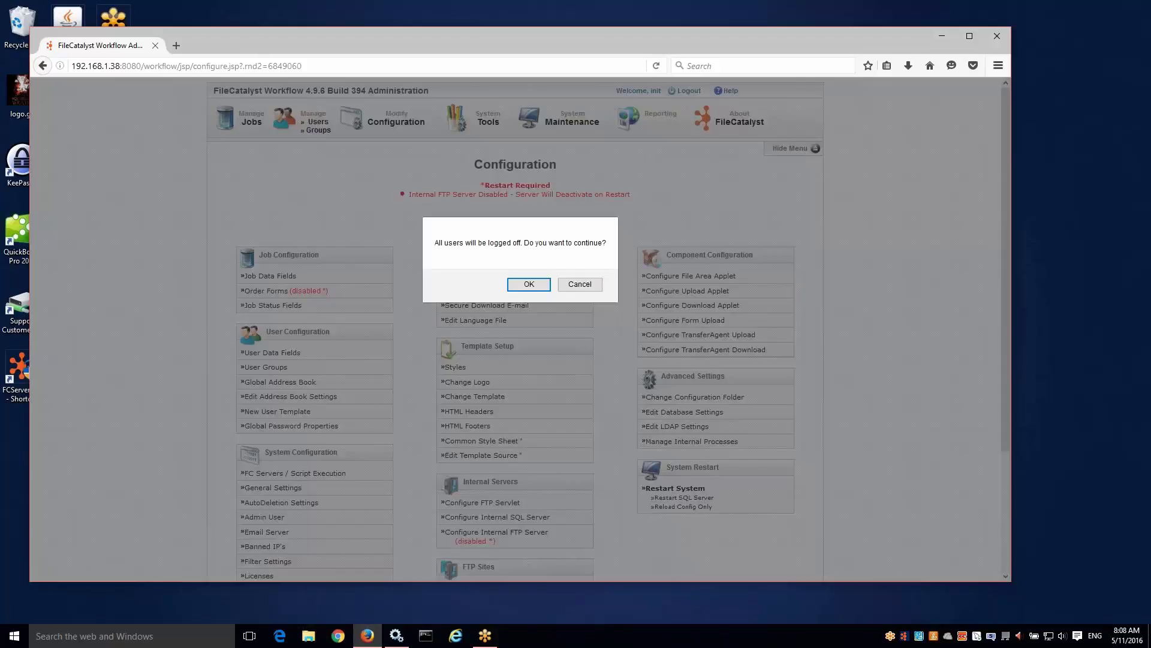
pyautogui.click(534, 287)
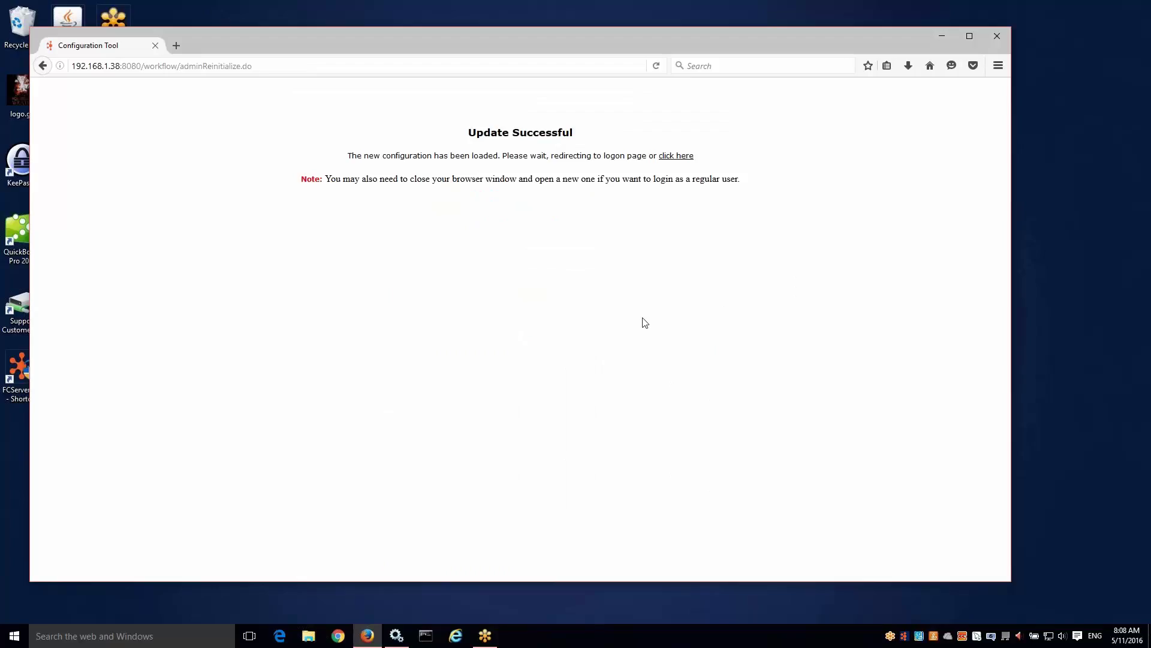
pyautogui.click(667, 158)
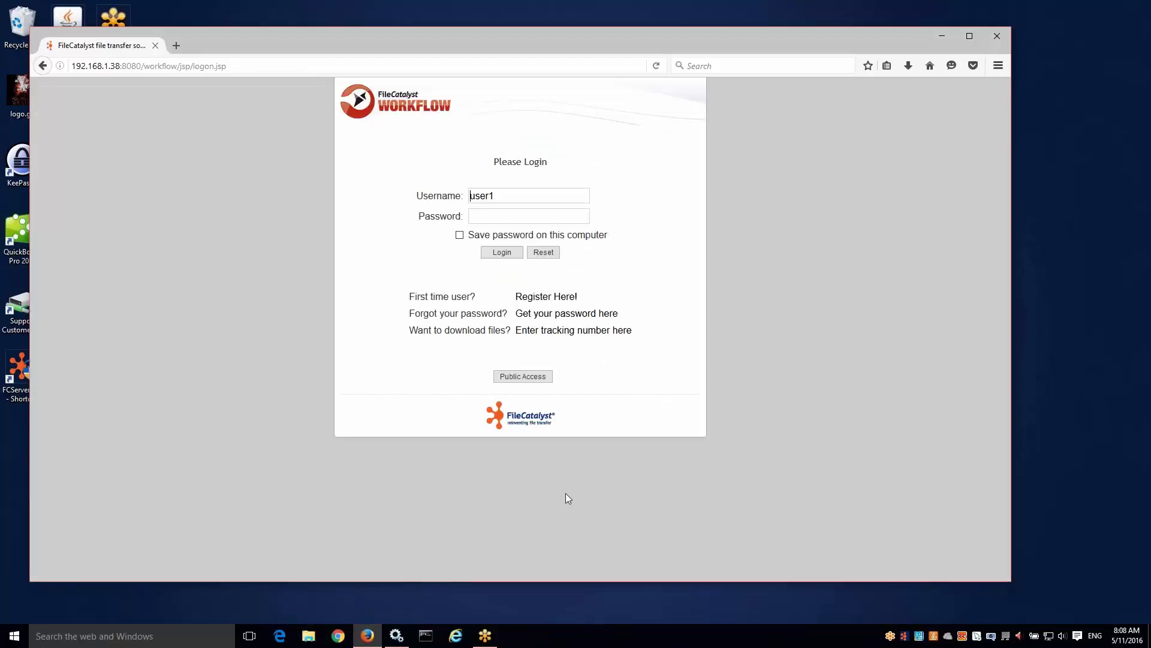
# Log in to the Workflow administration as init with the account password.
pyautogui.moveTo(494, 196); pyautogui.dragTo(437, 195)
pyautogui.write('init')
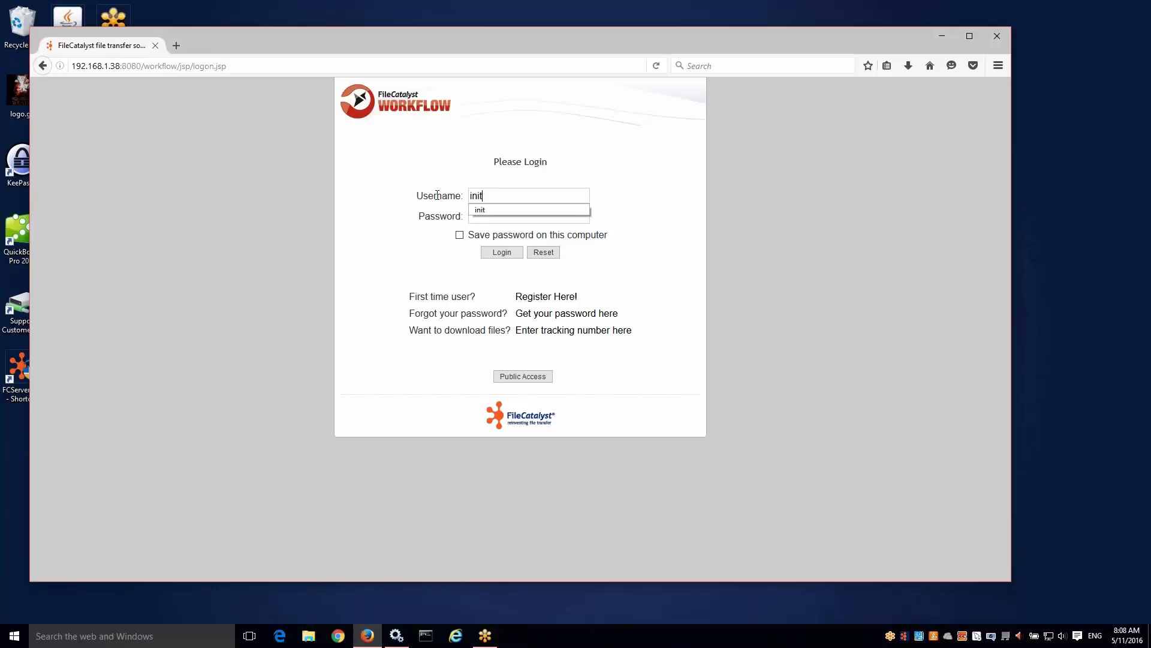
pyautogui.press('Tab')
pyautogui.write('•••••')
pyautogui.press('Return')
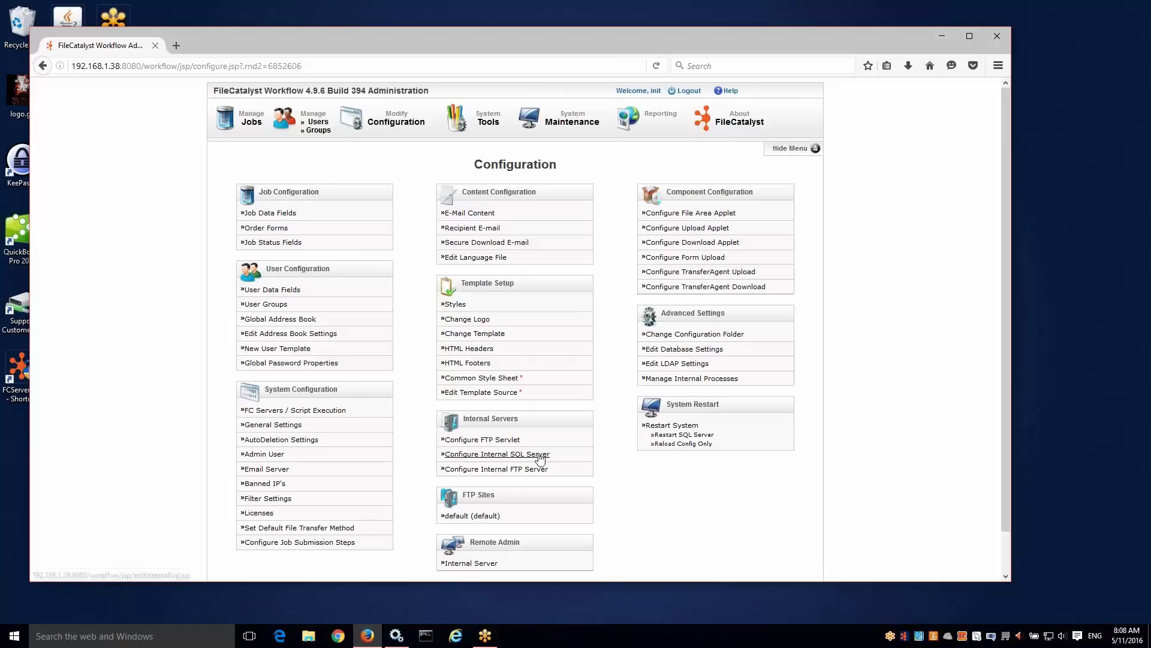
# Check whether the internal FTP server is enabled in its settings, and return to the Configuration page.
pyautogui.click(528, 469)
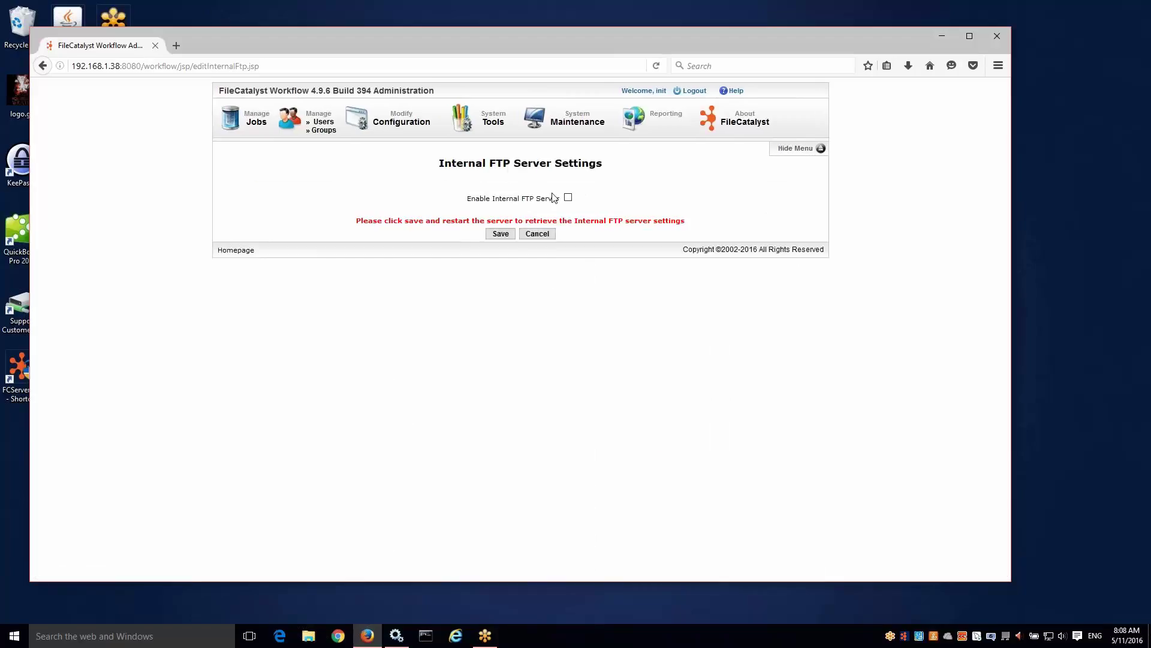
pyautogui.click(409, 129)
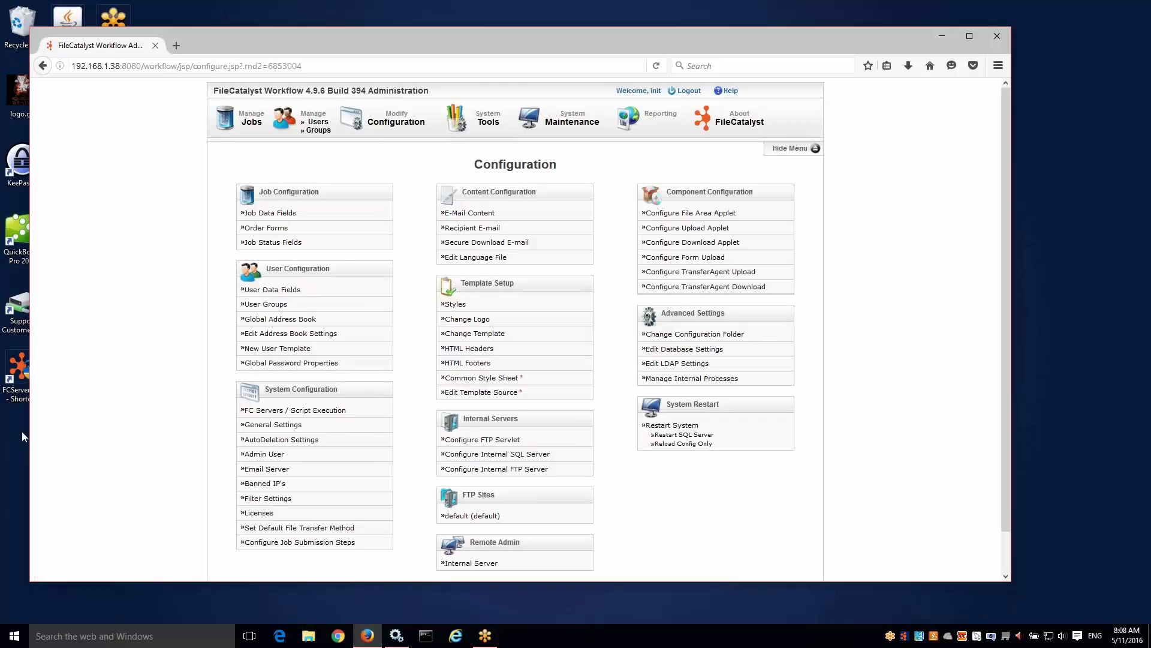
# Open FileCatalyst Server Administration from the desktop, inspect the fcweb account among the users, and return to the browser.
pyautogui.moveTo(30, 435); pyautogui.dragTo(73, 438)
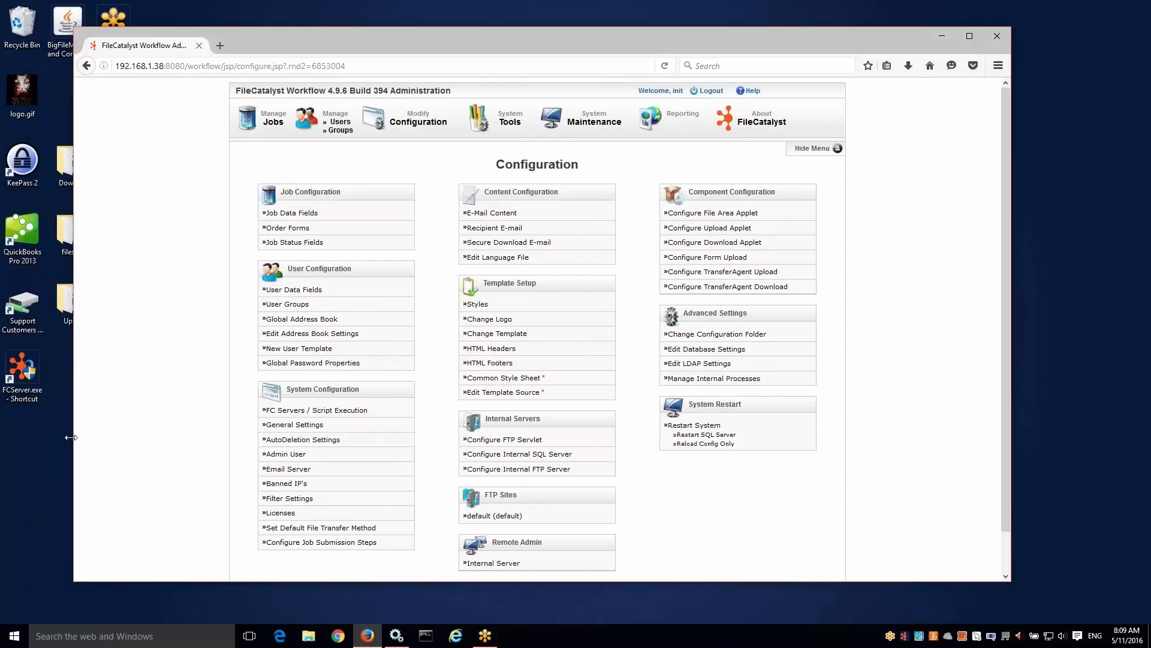
pyautogui.doubleClick(8, 377)
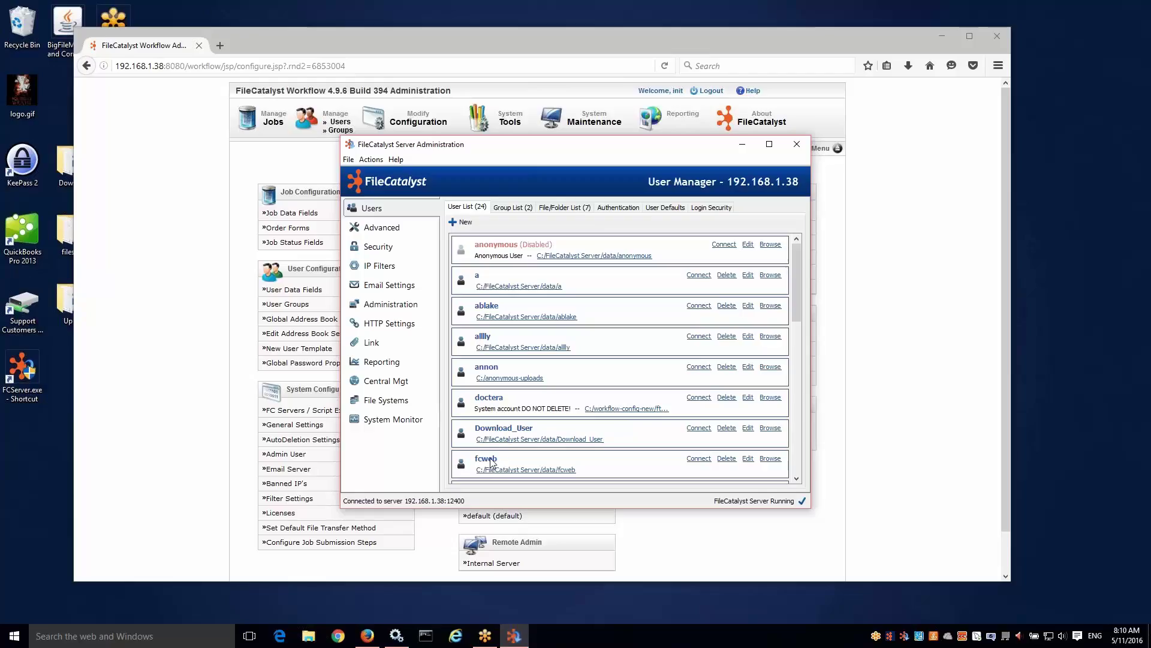
pyautogui.click(731, 466)
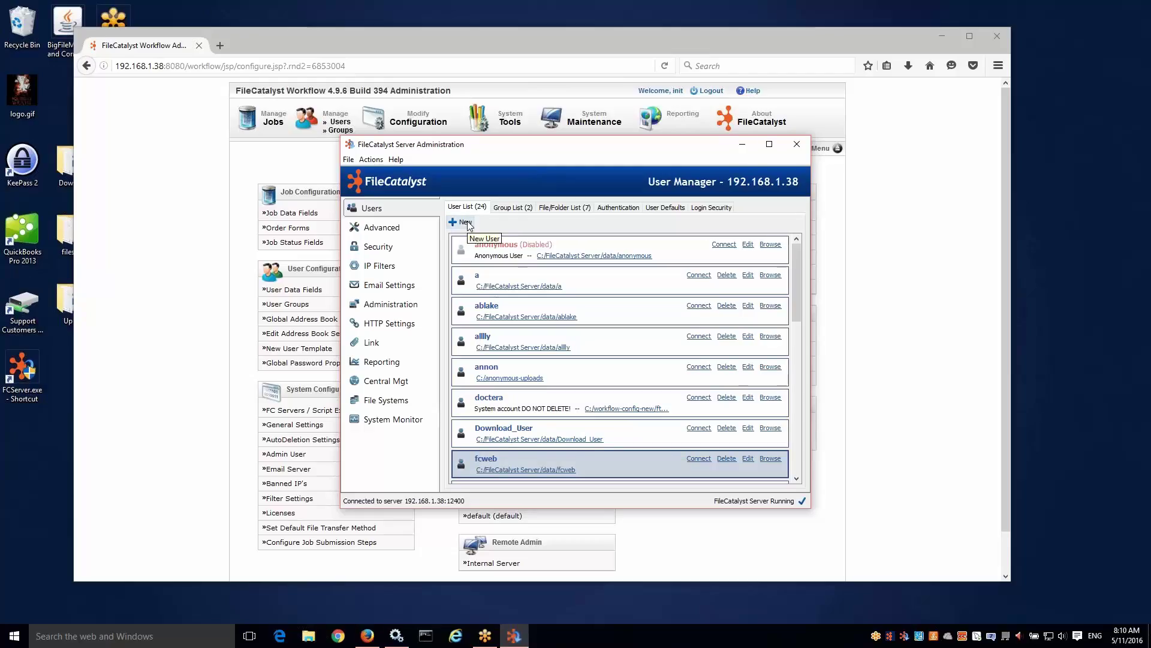
pyautogui.click(862, 350)
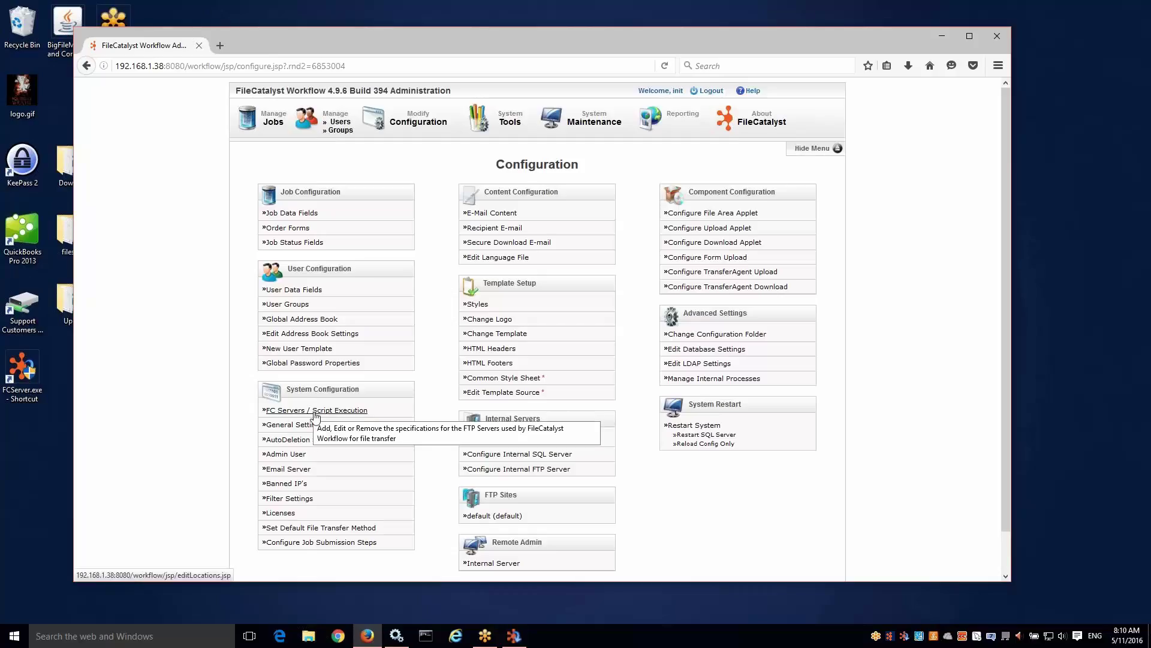
# Turn off the internal FTP server for the default site in the FC Servers / Script Execution settings and check the site.
pyautogui.click(316, 414)
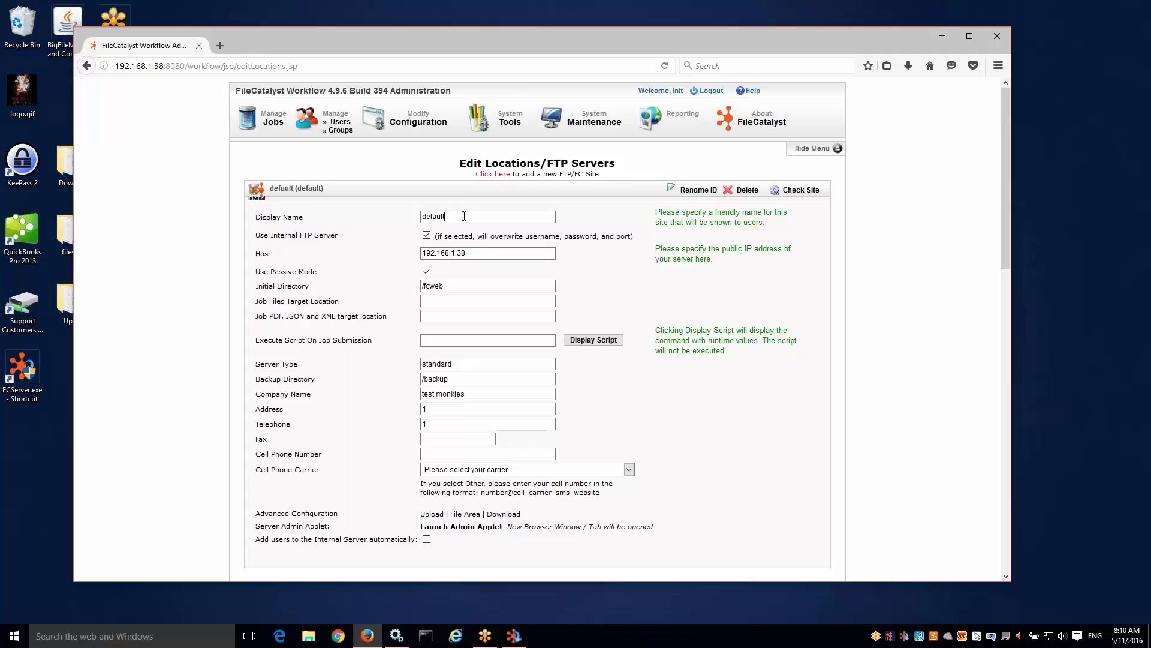
pyautogui.click(426, 235)
pyautogui.click(665, 287)
pyautogui.click(483, 253)
pyautogui.click(800, 192)
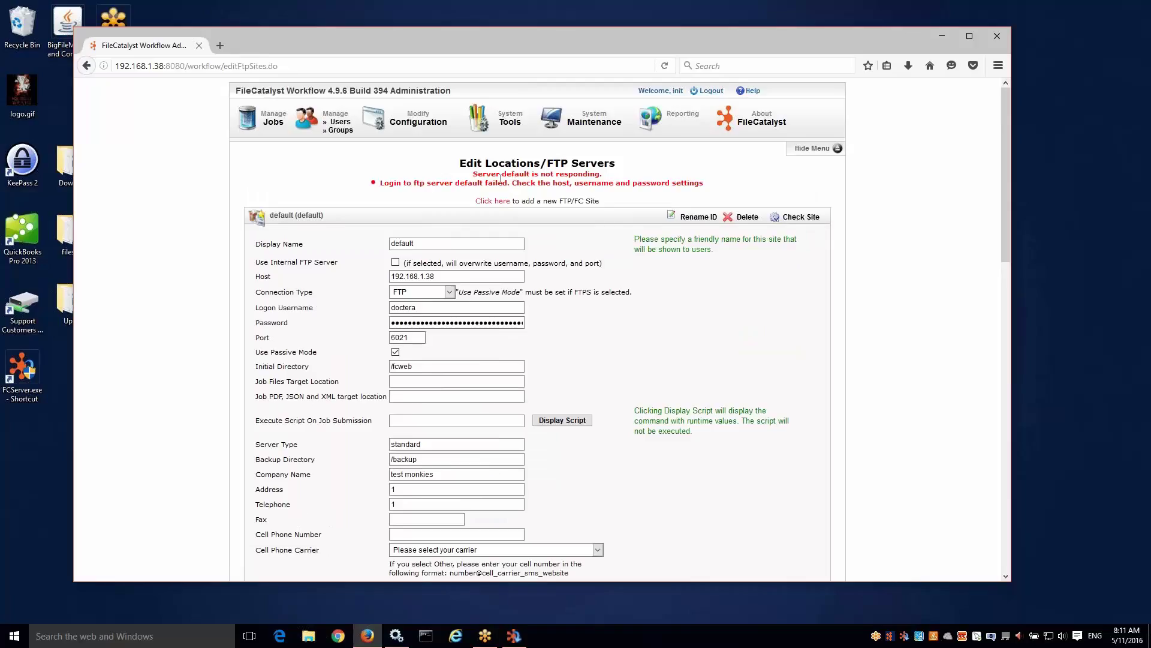
# Set the default site's logon username to fcweb and replace its password with that account's password.
pyautogui.click(417, 309)
pyautogui.moveTo(416, 308); pyautogui.dragTo(378, 306)
pyautogui.write('fcweb')
pyautogui.click(492, 323)
pyautogui.moveTo(491, 323); pyautogui.dragTo(549, 325)
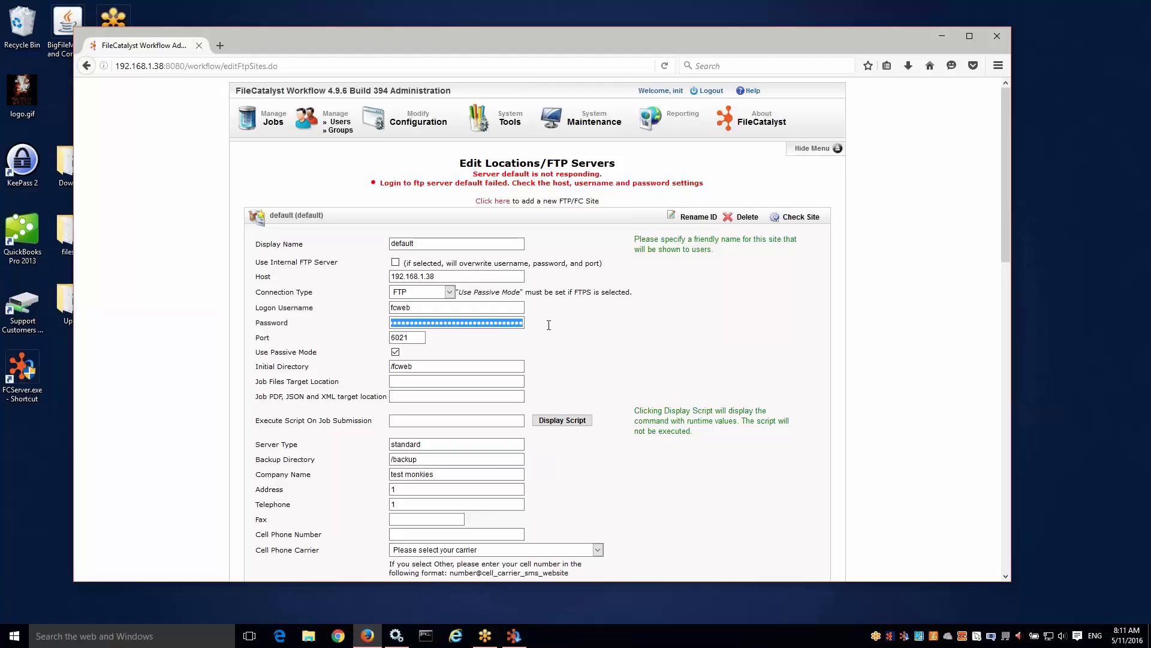
pyautogui.press('BackSpace')
pyautogui.write('••••••')
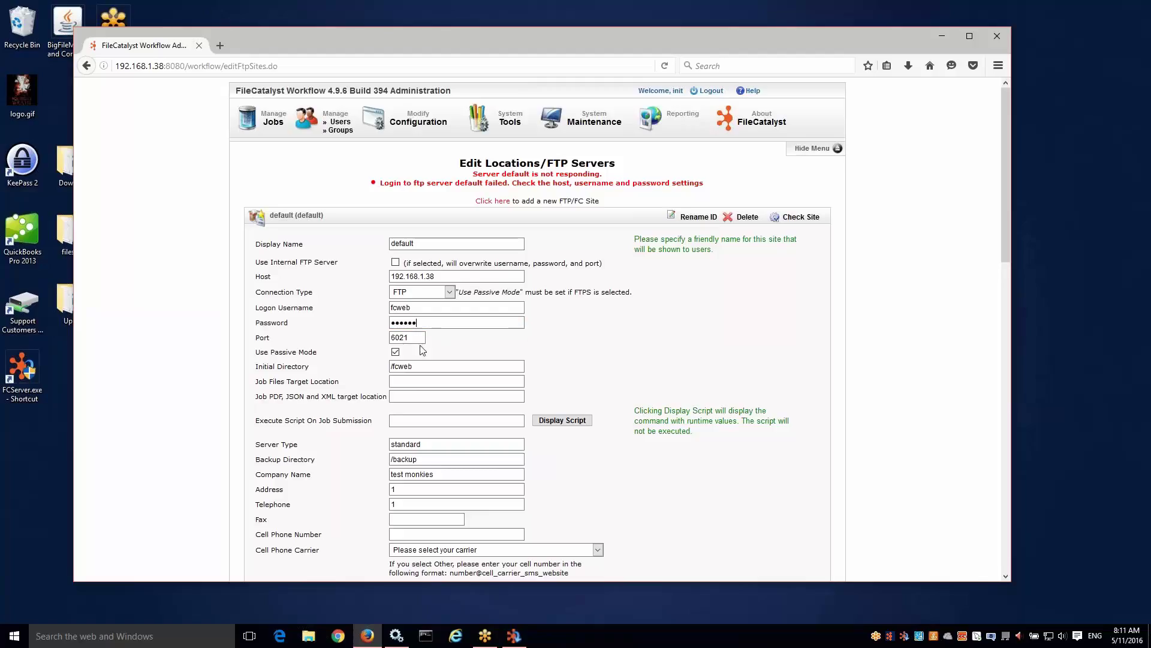
# Set the default site's port to 21.
pyautogui.click(402, 338)
pyautogui.doubleClick(401, 337)
pyautogui.write('21')
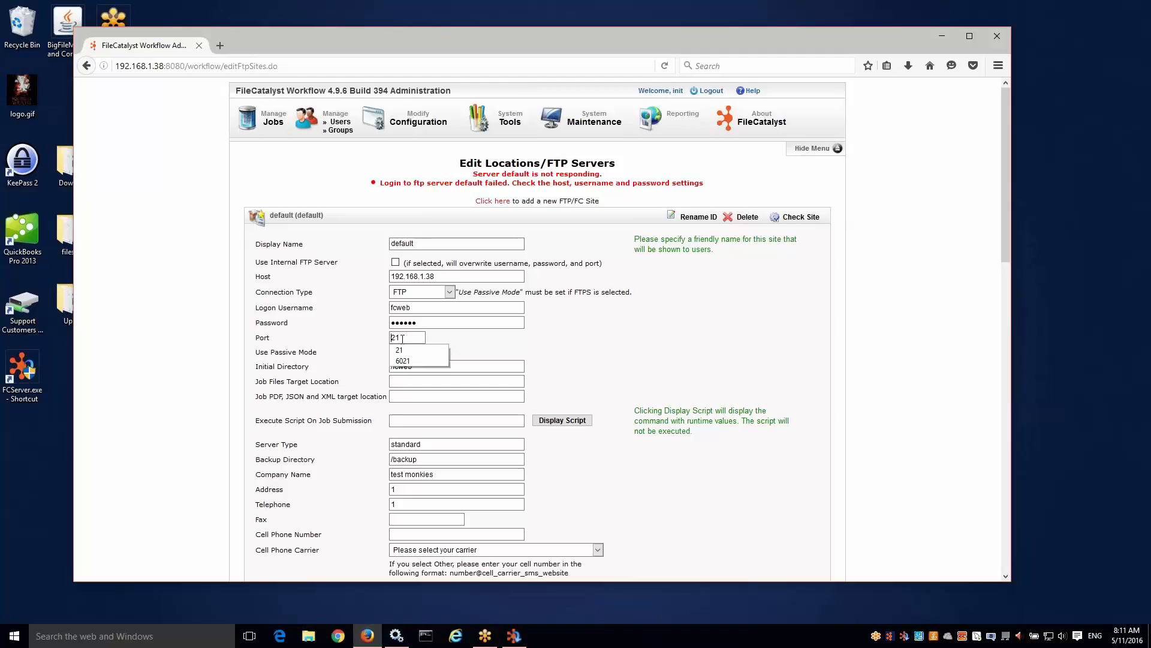
pyautogui.click(492, 334)
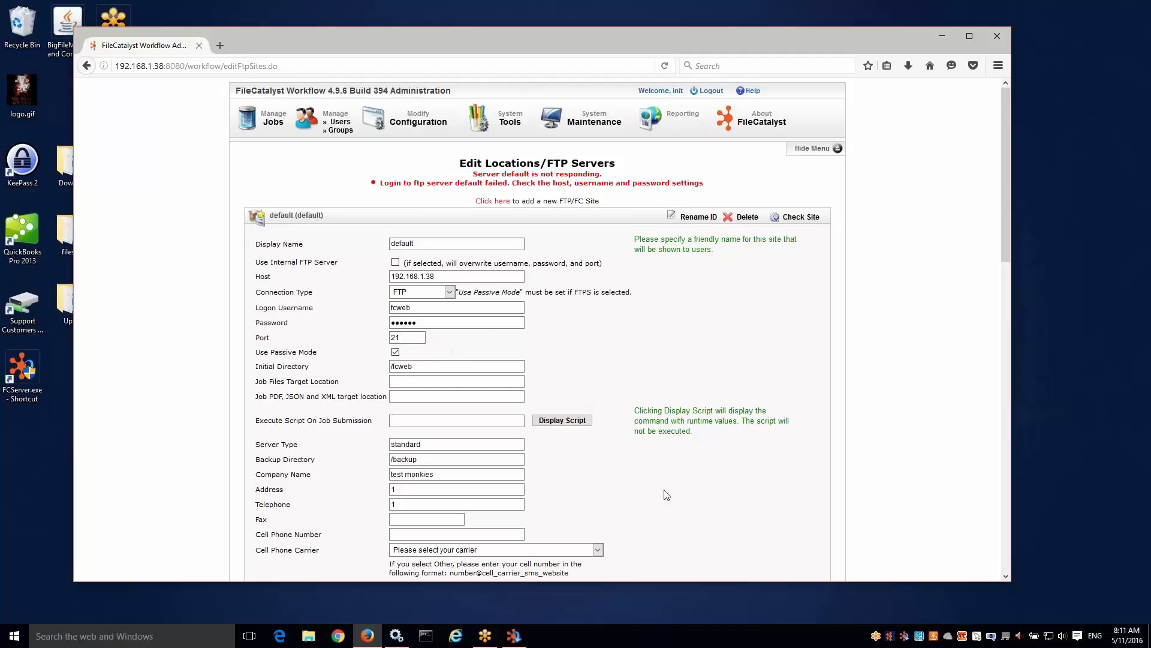
# Review the remaining site fields, save the default site's settings, and dismiss the browser's offer to remember the login.
pyautogui.scroll(-4, 665, 493)
pyautogui.scroll(-3, 665, 492)
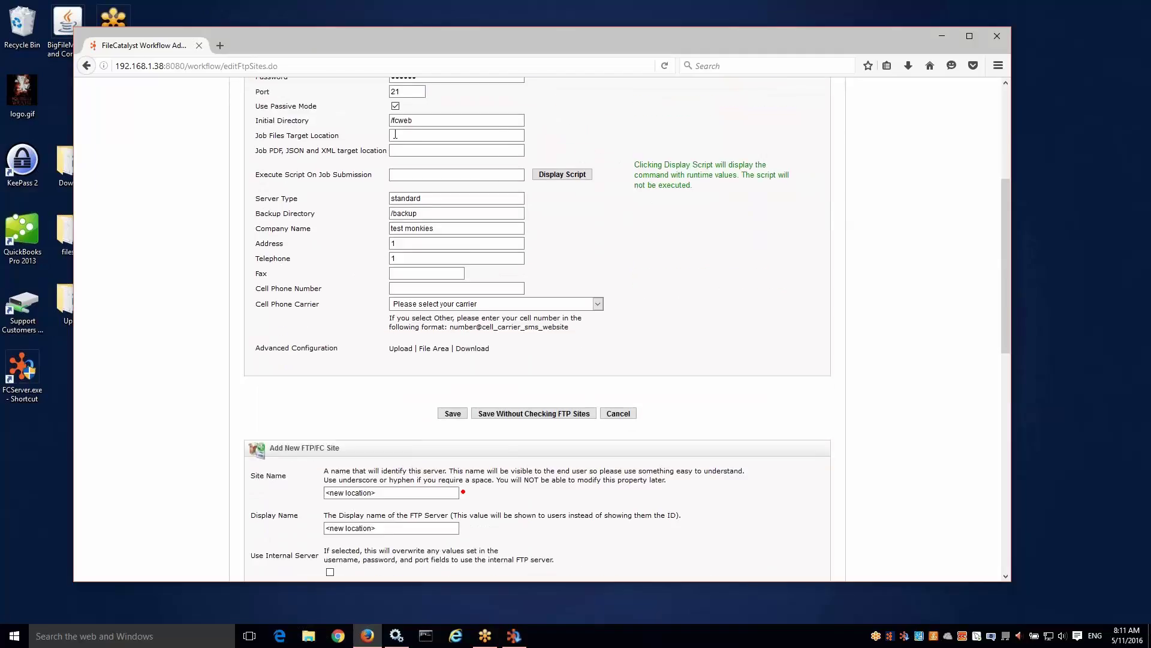
pyautogui.scroll(3, 363, 175)
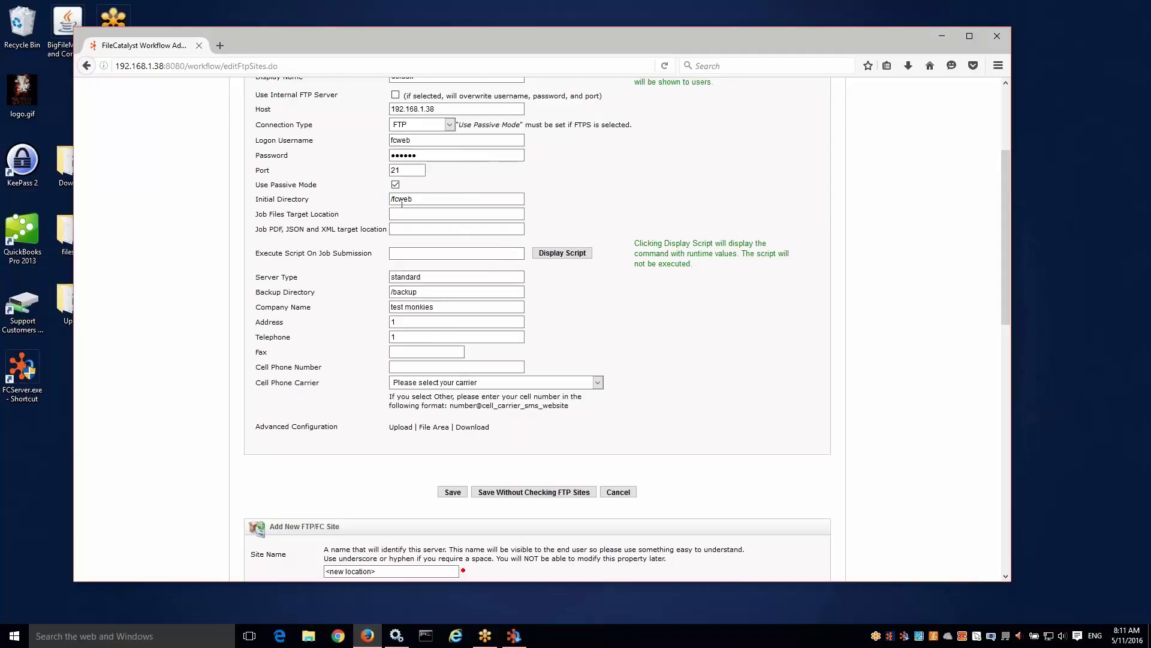
pyautogui.click(461, 495)
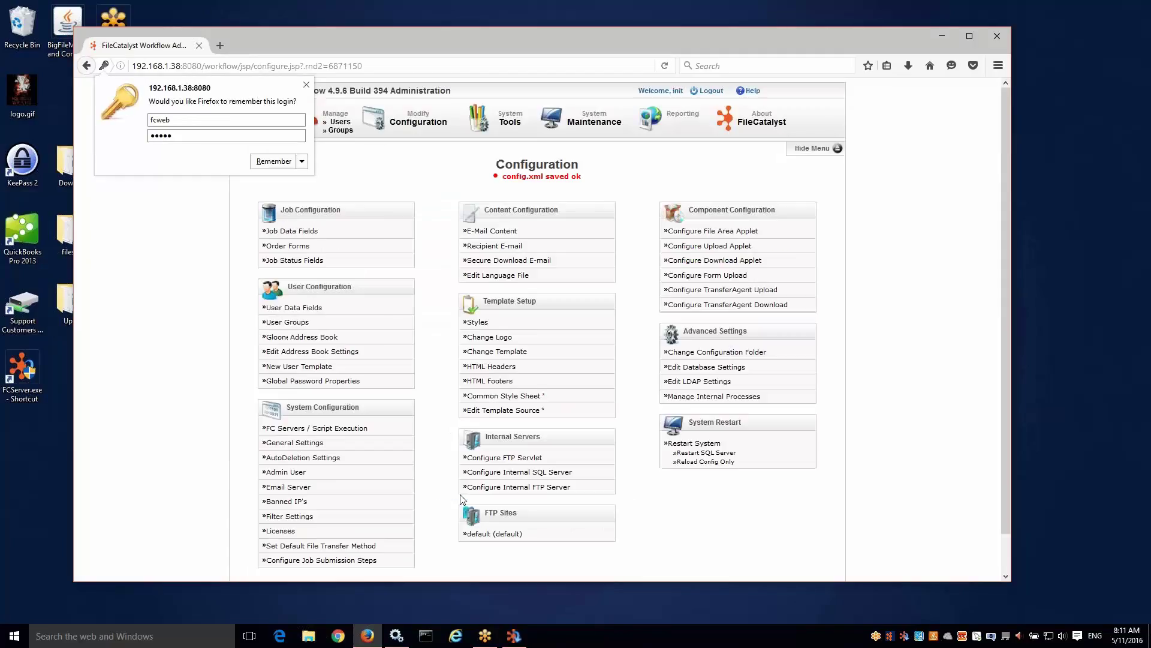
pyautogui.click(306, 84)
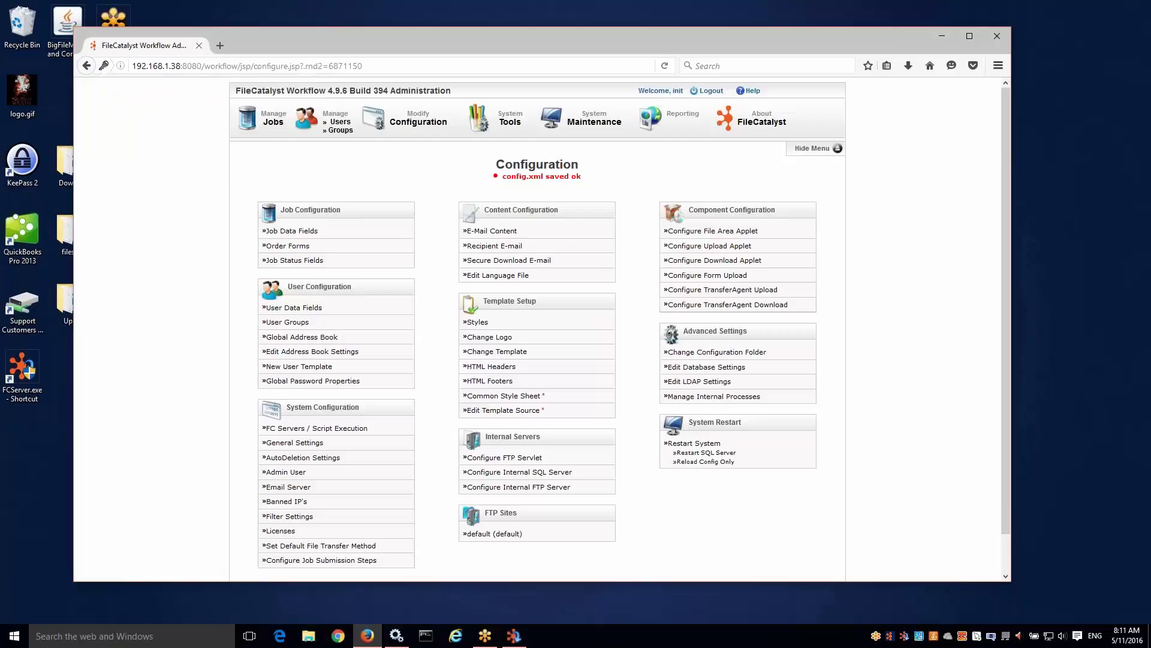